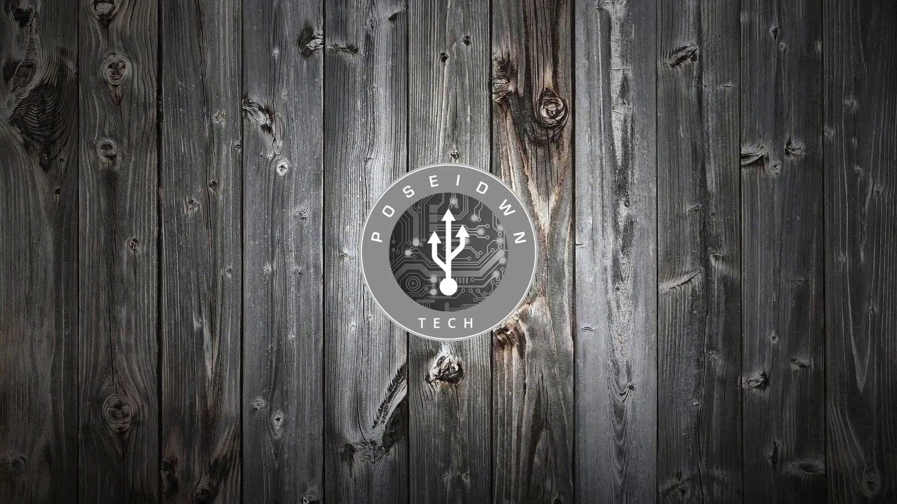
# Launch Firefox from the Dock to get a blank new tab.
pyautogui.click(248, 495)
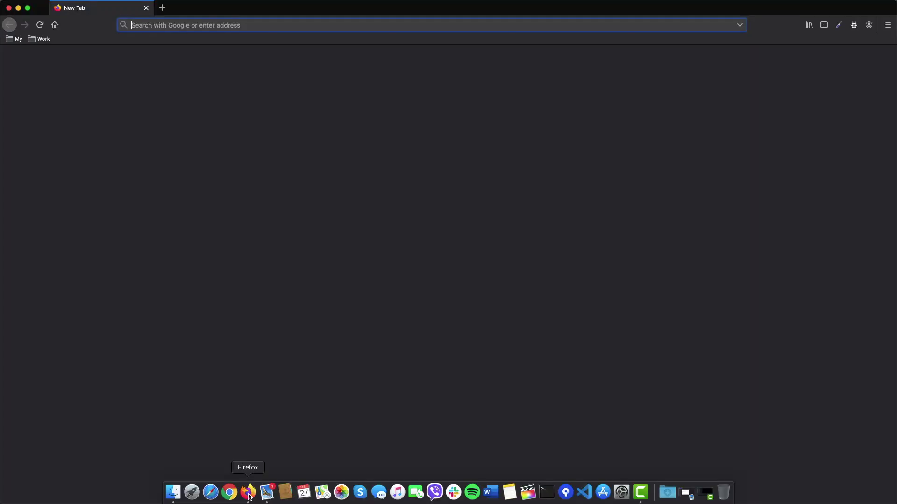
# Search the web for dyndns and open the Dyn account site.
pyautogui.write('dyndns')
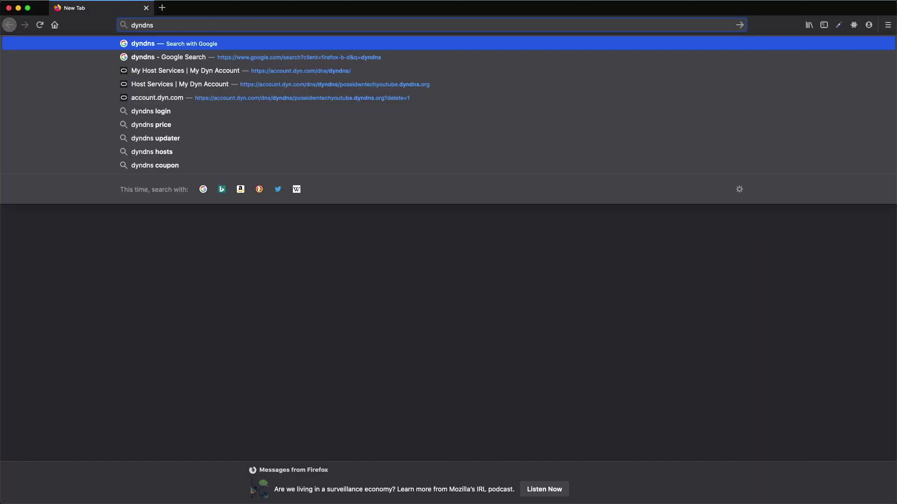
pyautogui.press('Return')
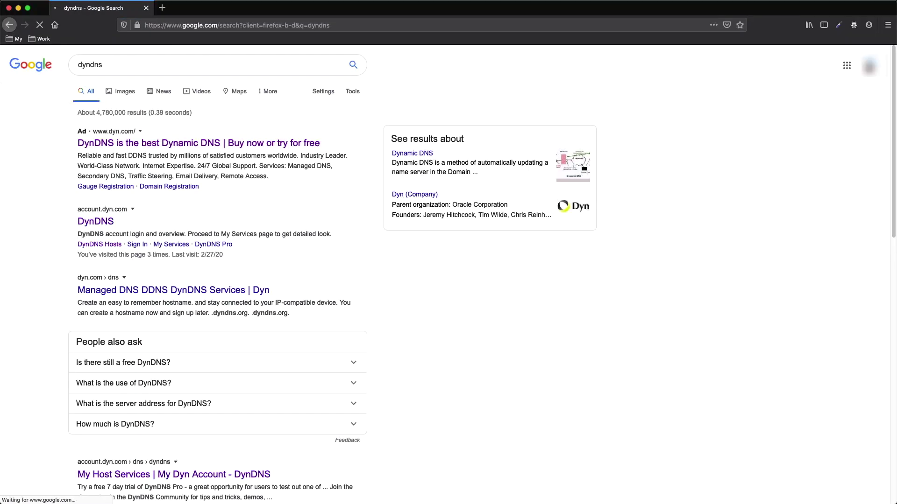
pyautogui.click(107, 228)
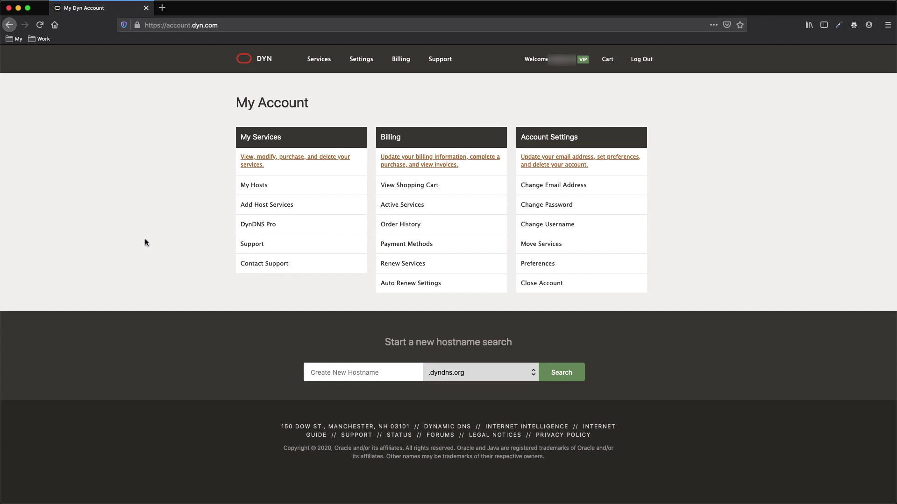
# Go to the DynDNS Hosts list and start adding a new hostname.
pyautogui.moveTo(318, 59)
pyautogui.click(295, 107)
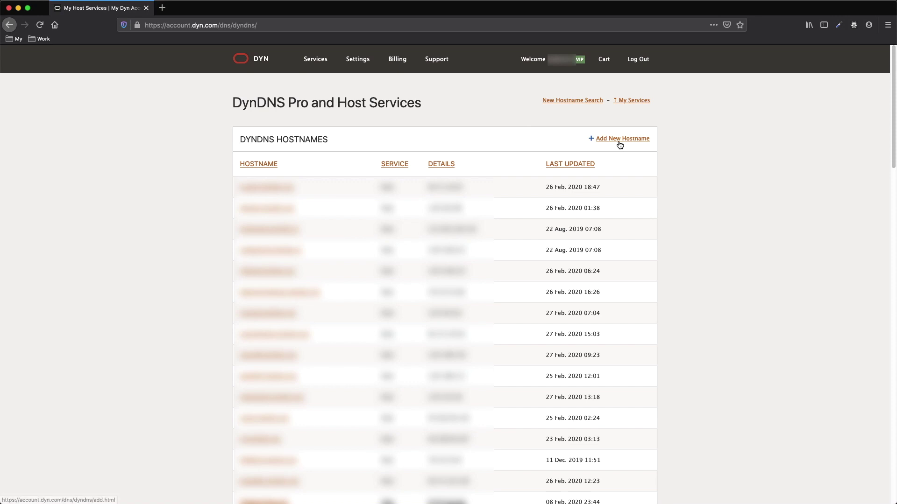
pyautogui.click(619, 140)
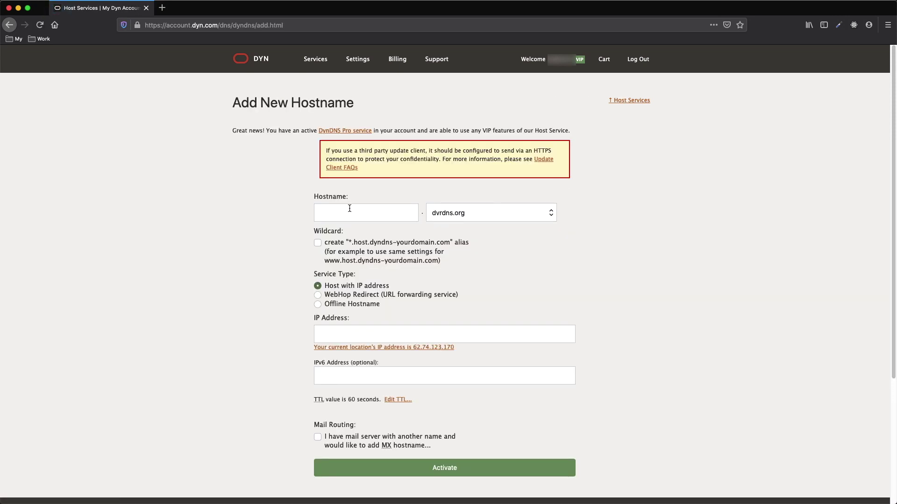
# Enter host poseidwntechyoutube on dyndns.org with IP 10.10.10.10 and activate it.
pyautogui.write('poseidwntechyoutube')
pyautogui.click(469, 211)
pyautogui.scroll(-3, 495, 301)
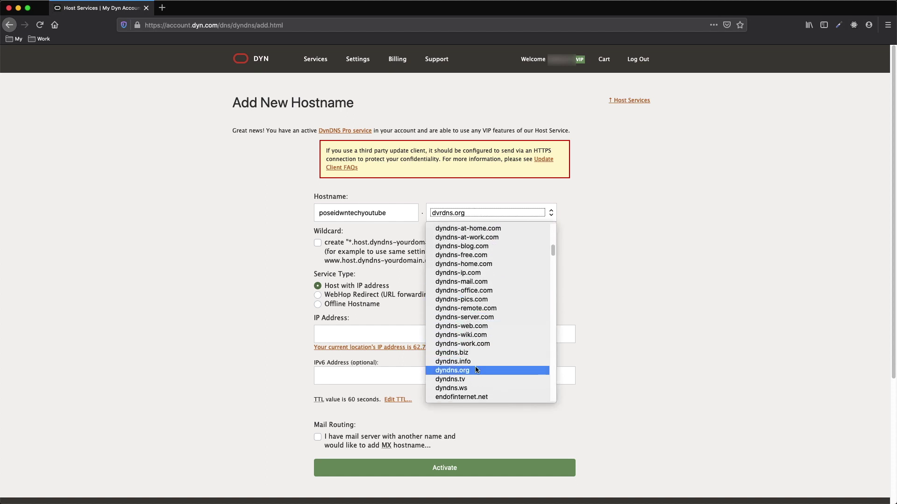
pyautogui.click(473, 369)
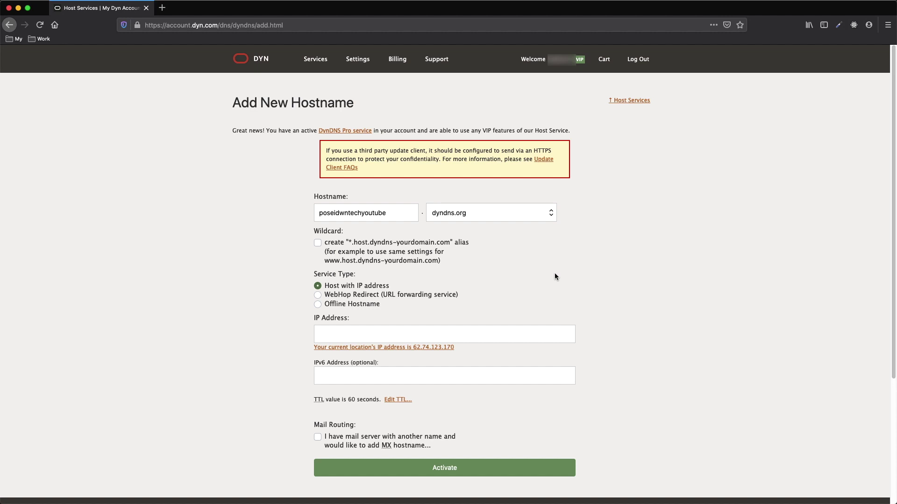
pyautogui.click(555, 334)
pyautogui.write('10.10.10.10')
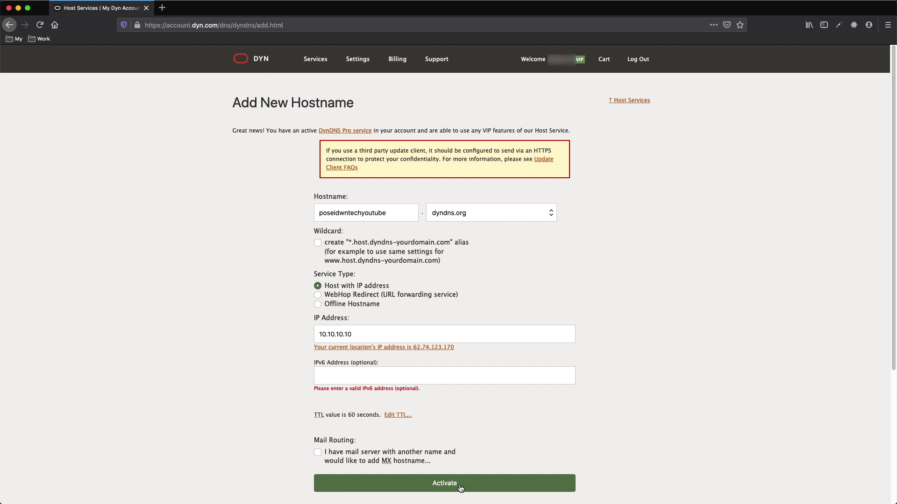
pyautogui.click(460, 487)
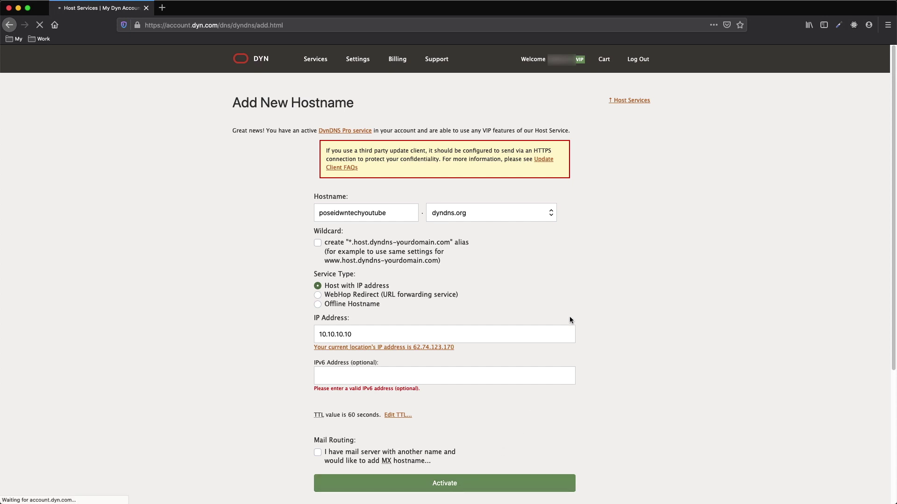
# Confirm poseidwntechyoutube.dyndns.org is active at 10.10.10.10, then switch to a new browser tab.
pyautogui.scroll(-15, 508, 366)
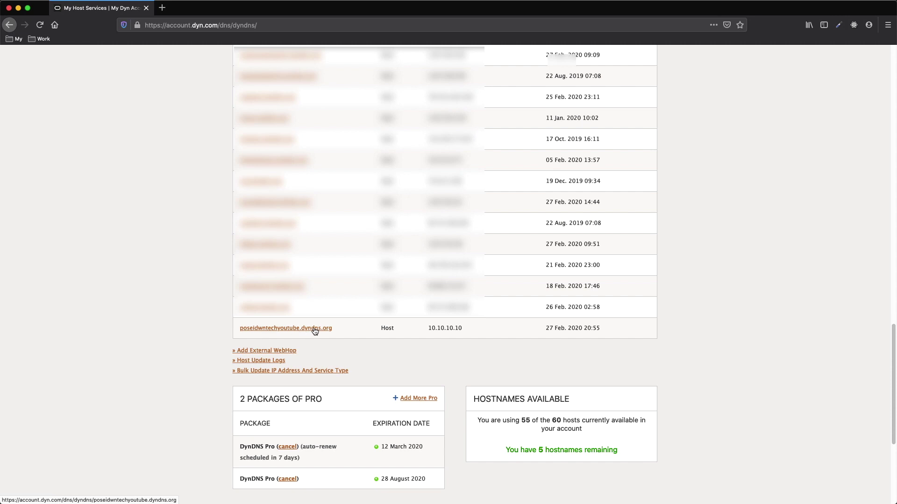
pyautogui.scroll(15, 378, 353)
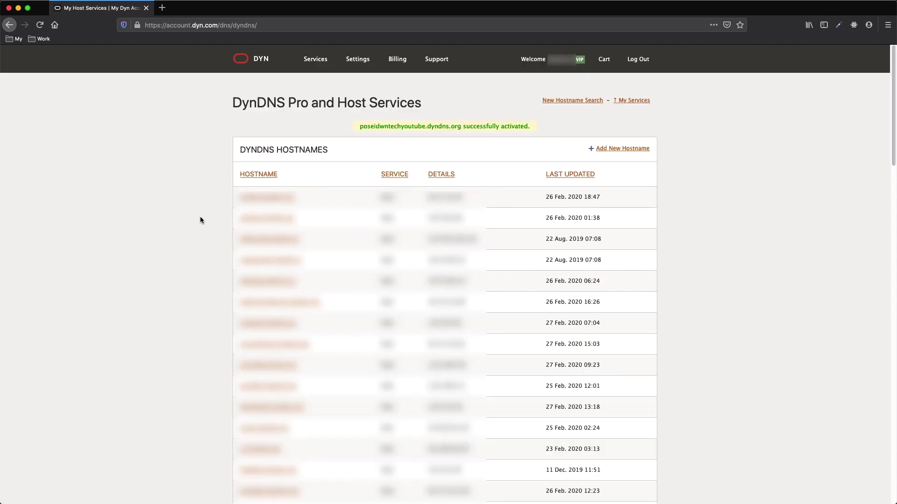
pyautogui.click(162, 7)
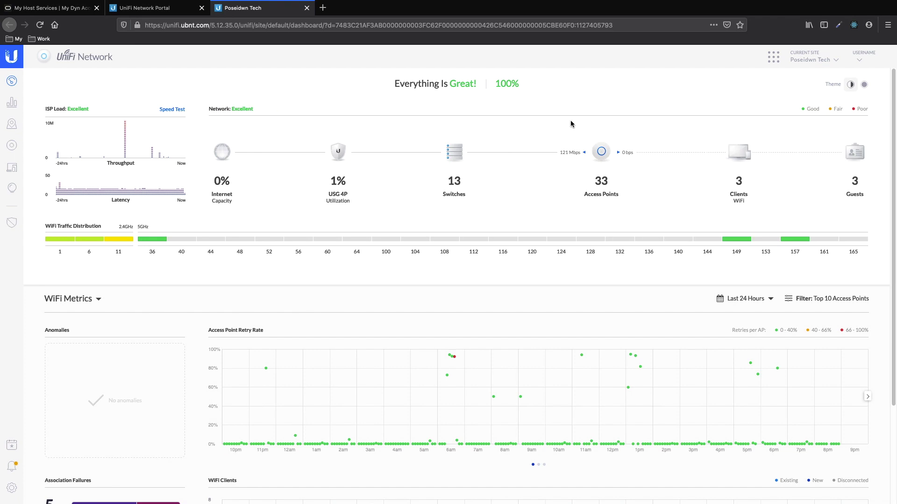
# Navigate to Settings > Gateway > Dynamic DNS in UniFi Network.
pyautogui.click(12, 488)
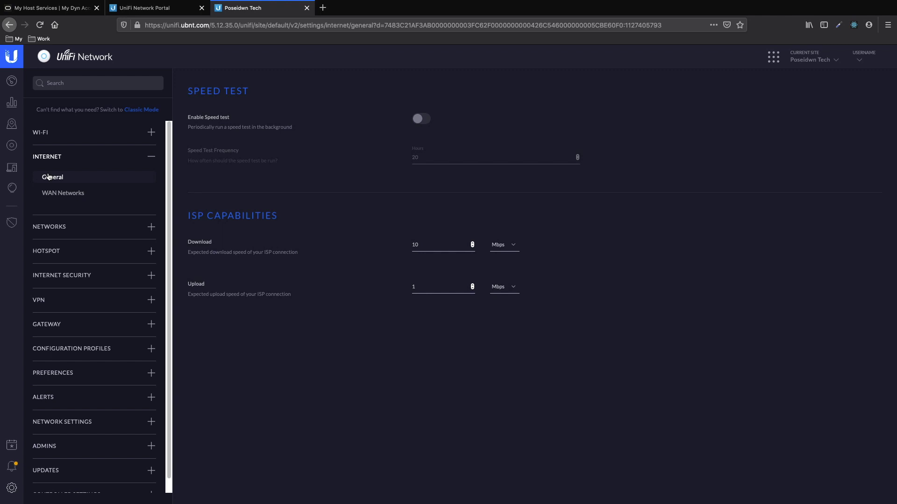
pyautogui.click(49, 330)
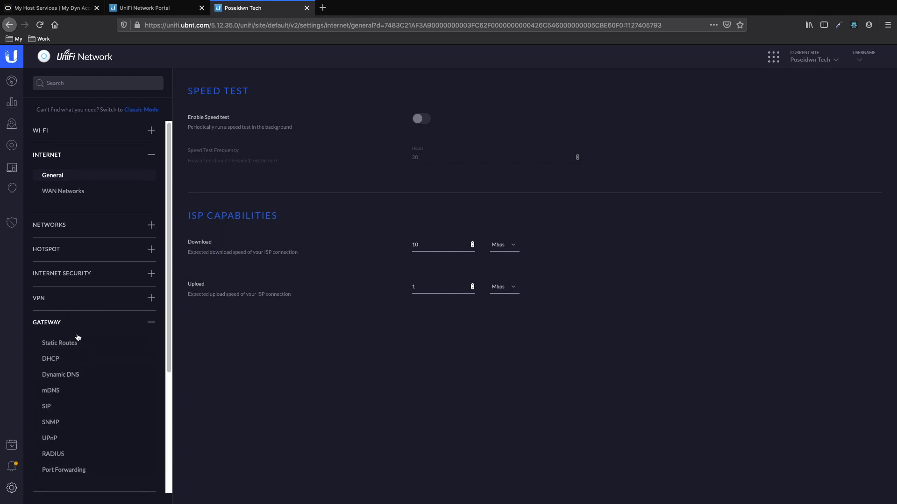
pyautogui.scroll(-1, 80, 334)
pyautogui.click(68, 365)
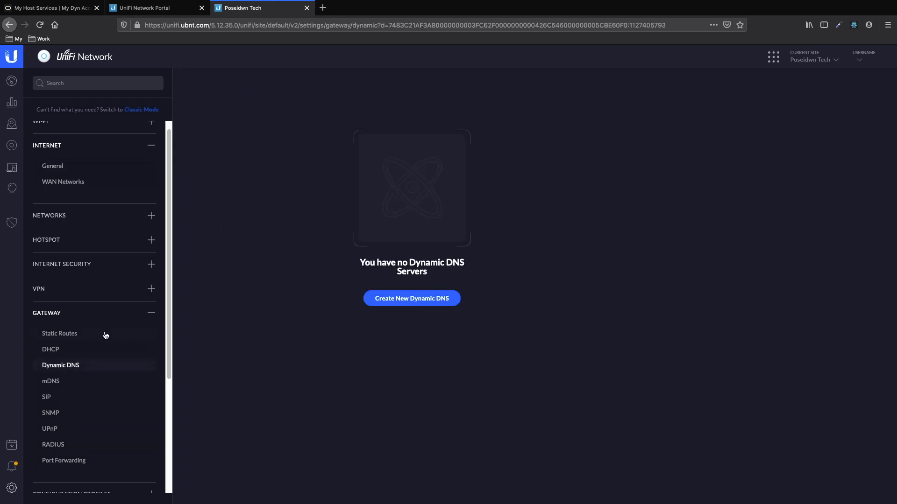
# Create a new Dynamic DNS entry with service dyndns and hostname poseidwntechyoutube.dyndns.org.
pyautogui.click(412, 299)
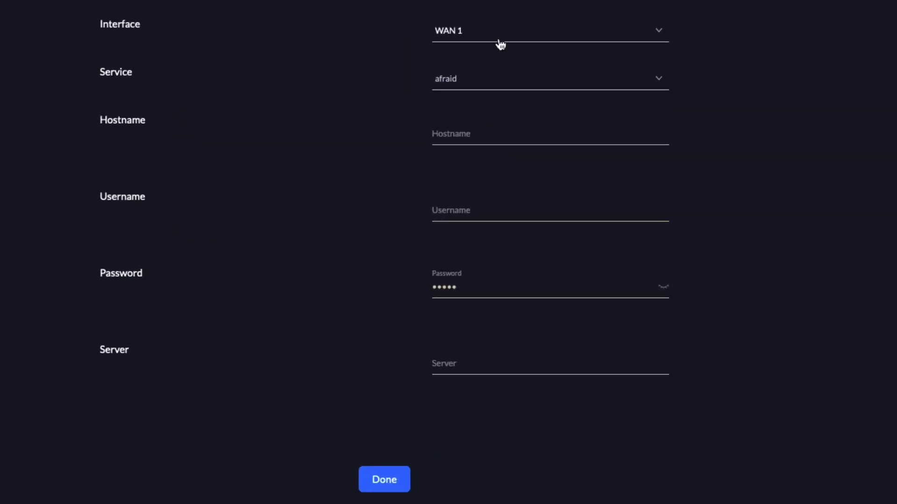
pyautogui.click(490, 81)
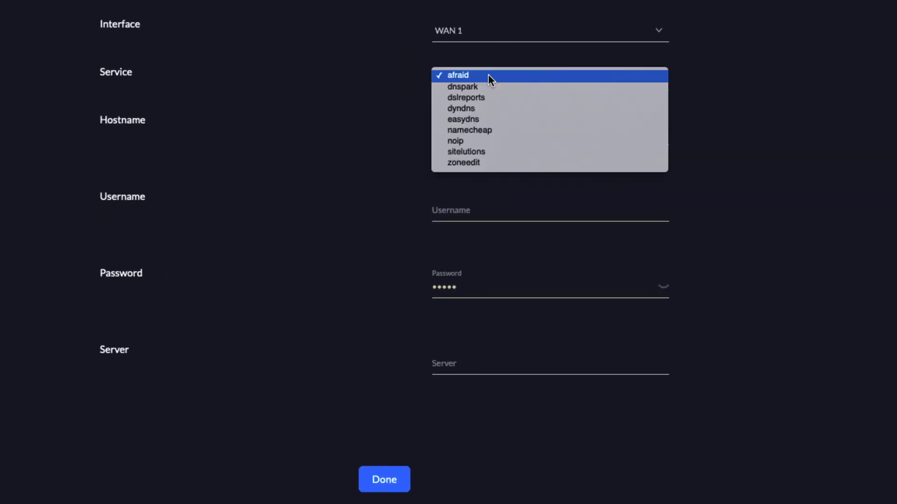
pyautogui.click(481, 107)
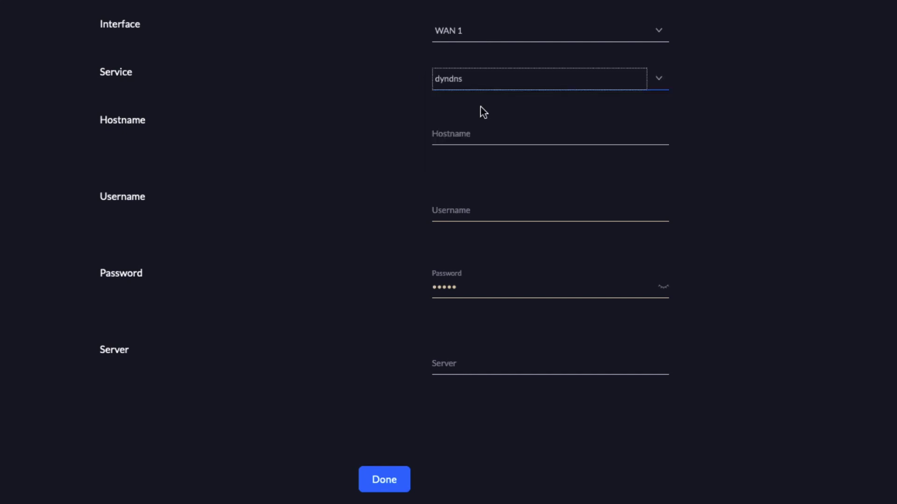
pyautogui.click(518, 134)
pyautogui.write('poseidwn')
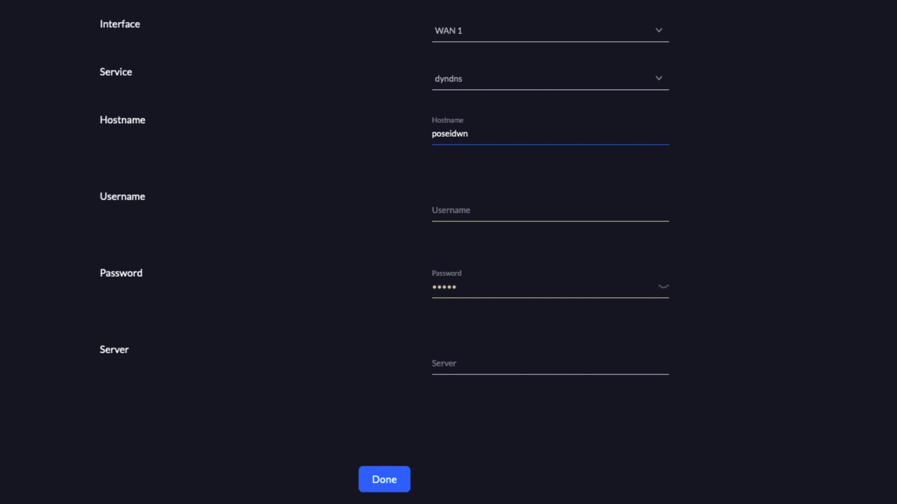
pyautogui.write('techyoutube.dyndns.org')
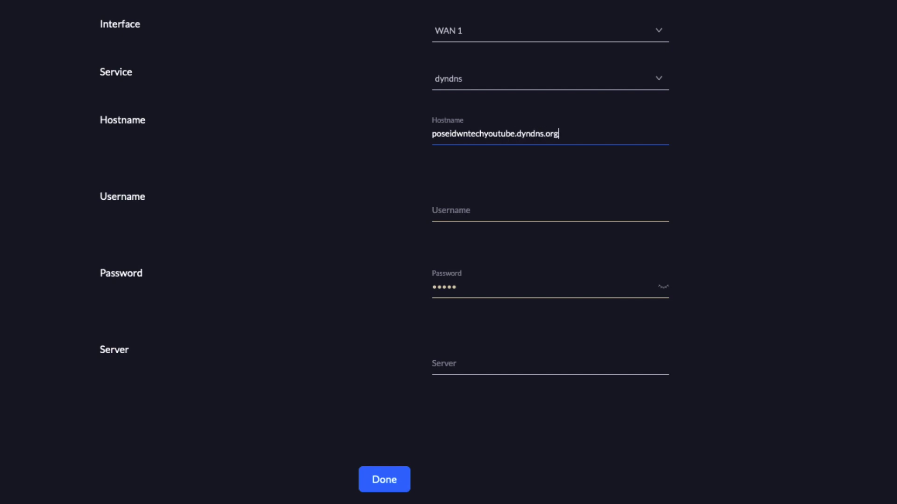
# Fill in the Dyn account username and password, server members.dyndns.org, and save the entry.
pyautogui.click(462, 204)
pyautogui.write('poseidwn')
pyautogui.press('Tab')
pyautogui.write('xxxxxxxx')
pyautogui.click(476, 363)
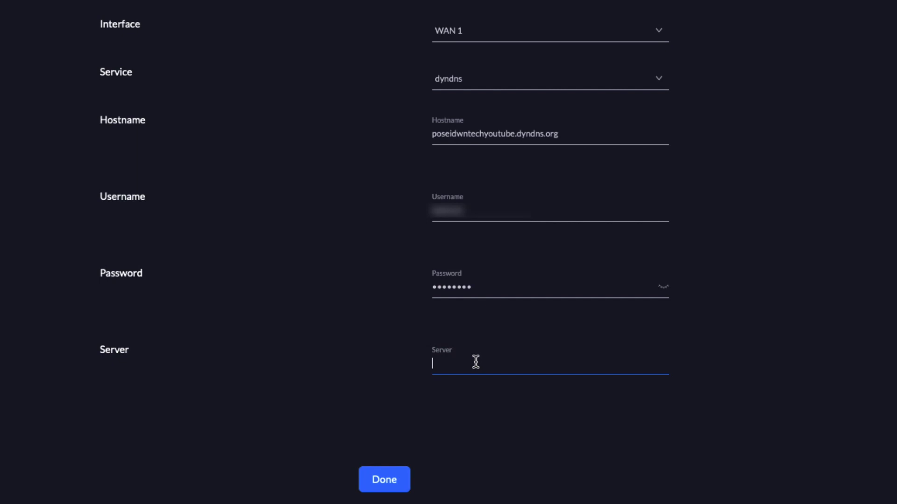
pyautogui.write('members.dyndns.org')
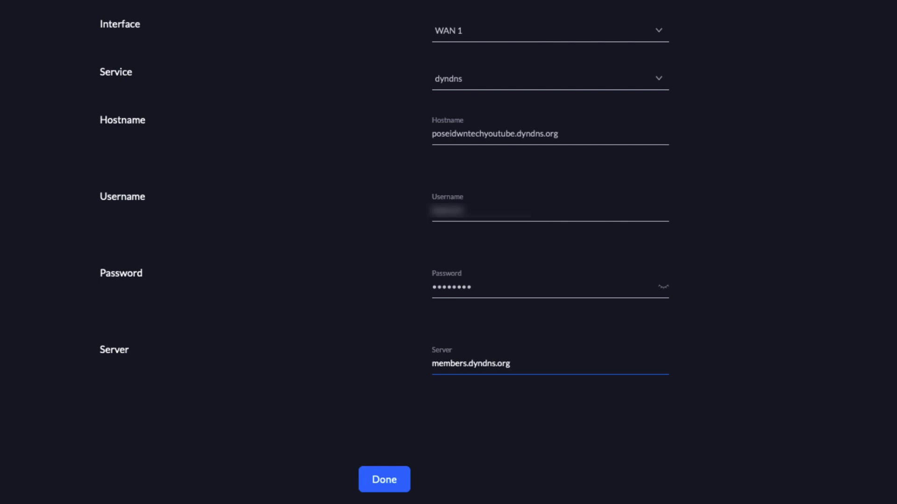
pyautogui.click(391, 481)
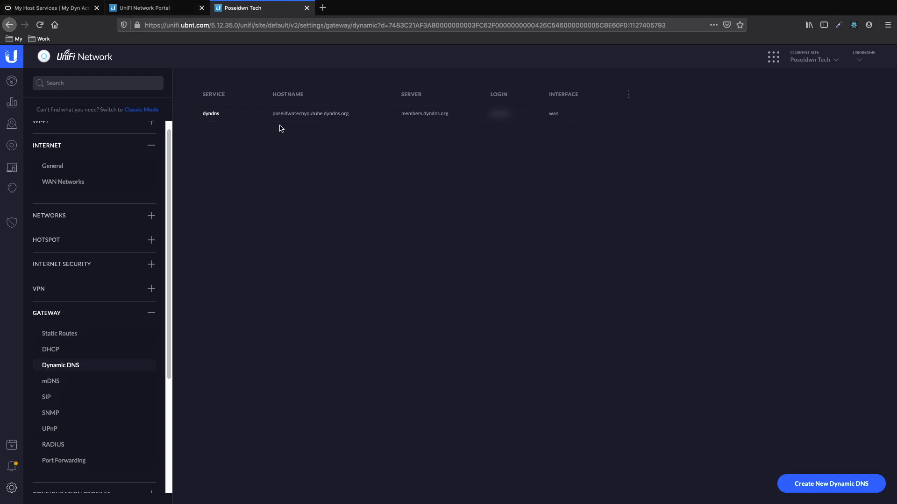
# Open the VPN Servers page from the VPN group in the settings sidebar.
pyautogui.click(78, 290)
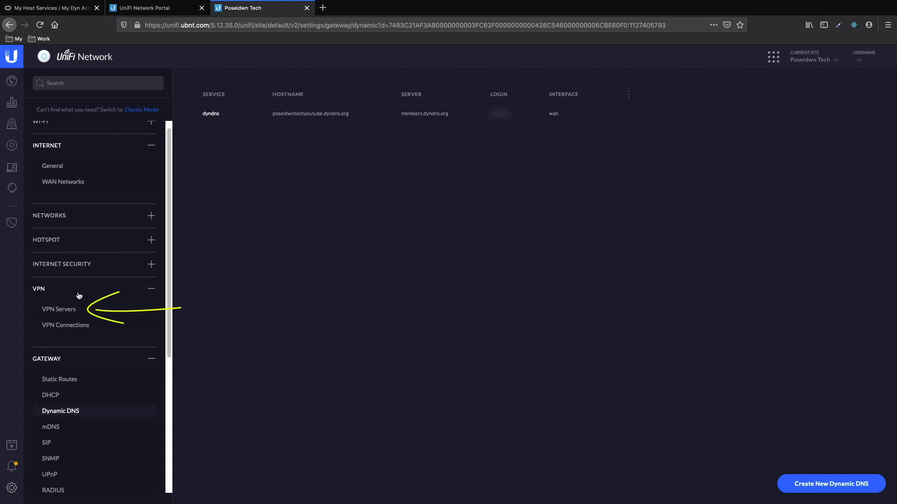
pyautogui.click(63, 310)
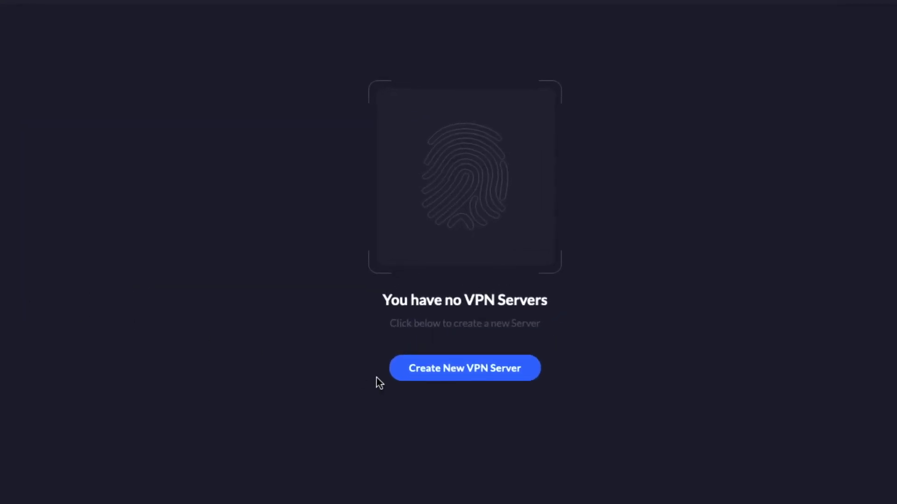
# Start a basic VPN server named poseidwnVPN of type L2TP Server.
pyautogui.click(451, 373)
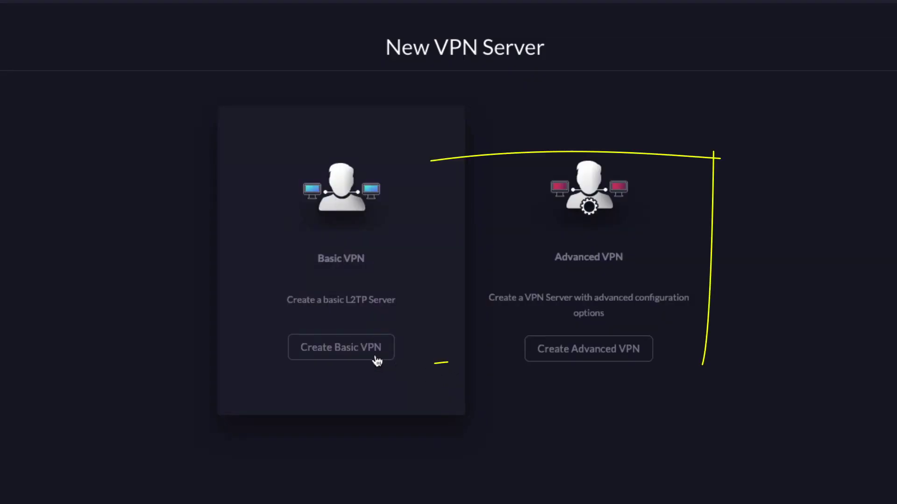
pyautogui.click(583, 345)
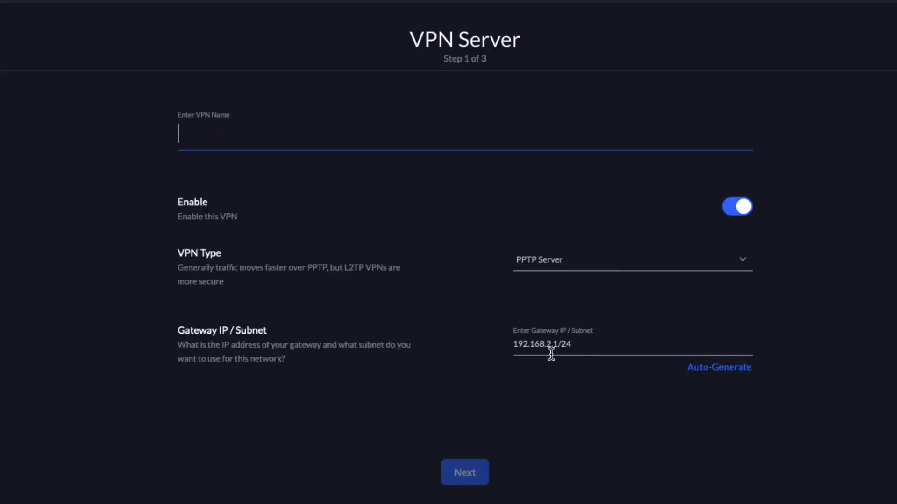
pyautogui.write('pos')
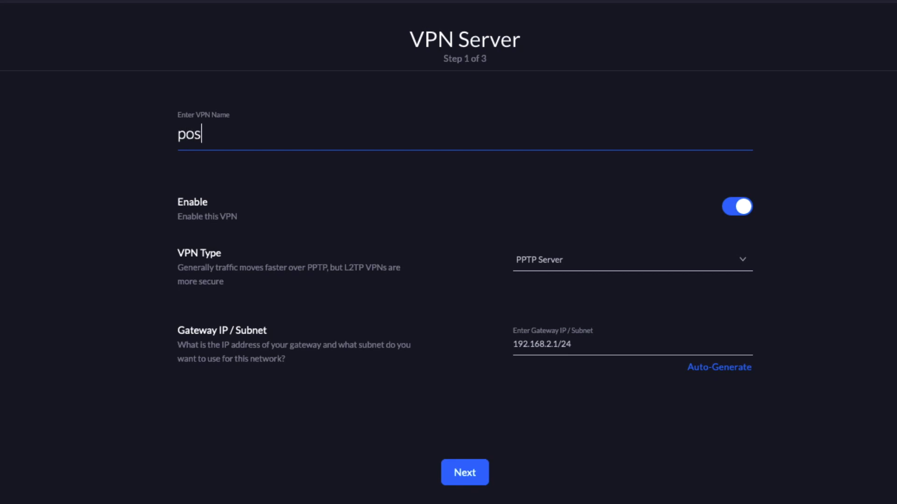
pyautogui.write('eidwnVPN')
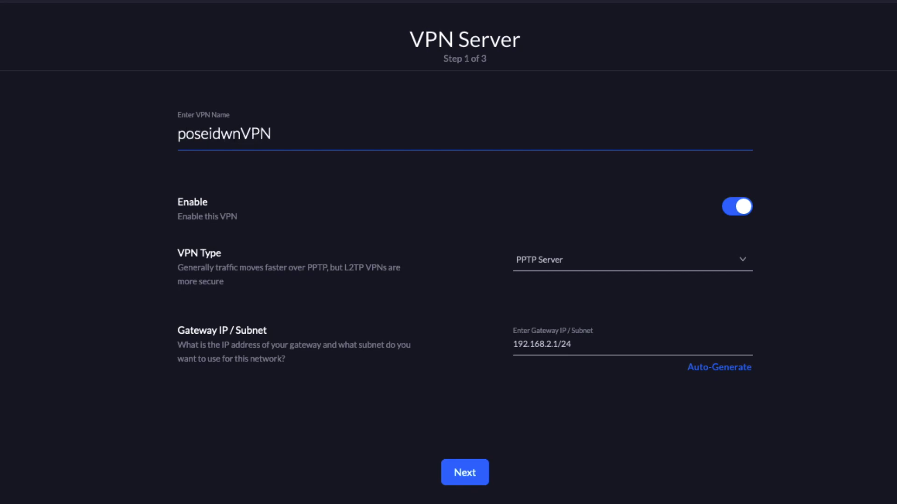
pyautogui.click(741, 264)
pyautogui.click(536, 272)
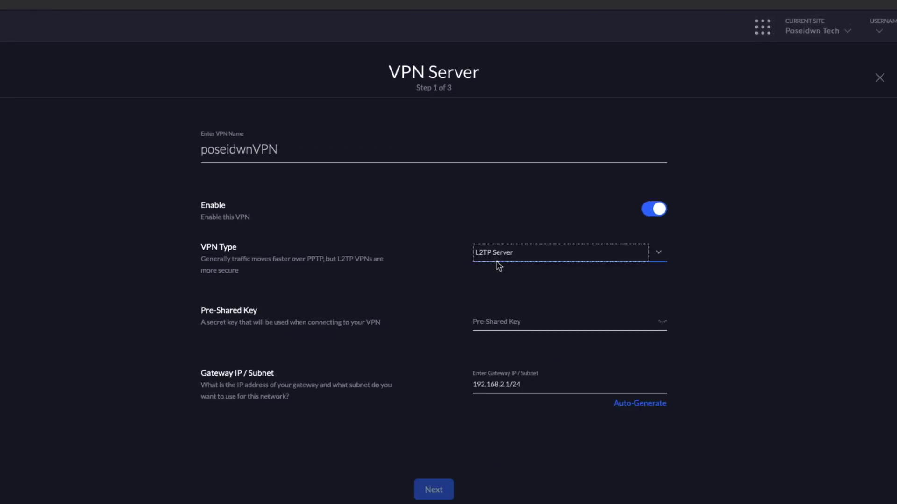
# Enter the pre-shared key and auto-generate the gateway subnet 192.168.5.1/24.
pyautogui.click(545, 316)
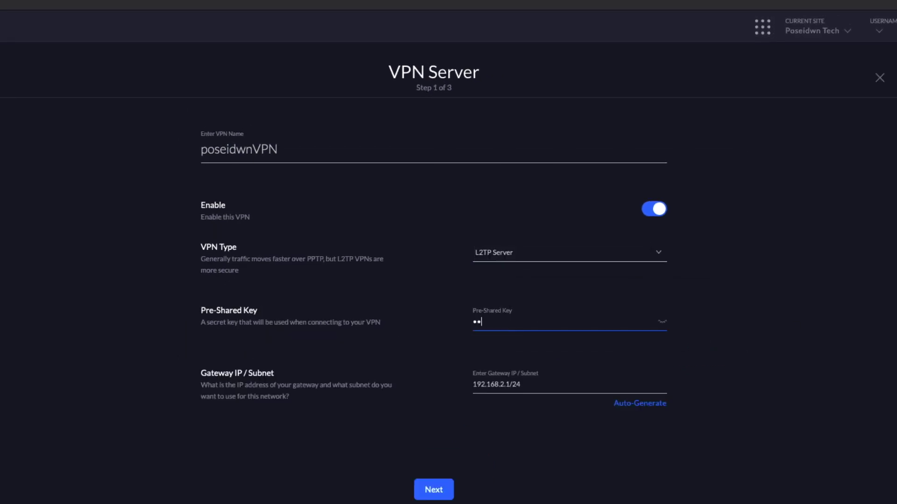
pyautogui.click(641, 410)
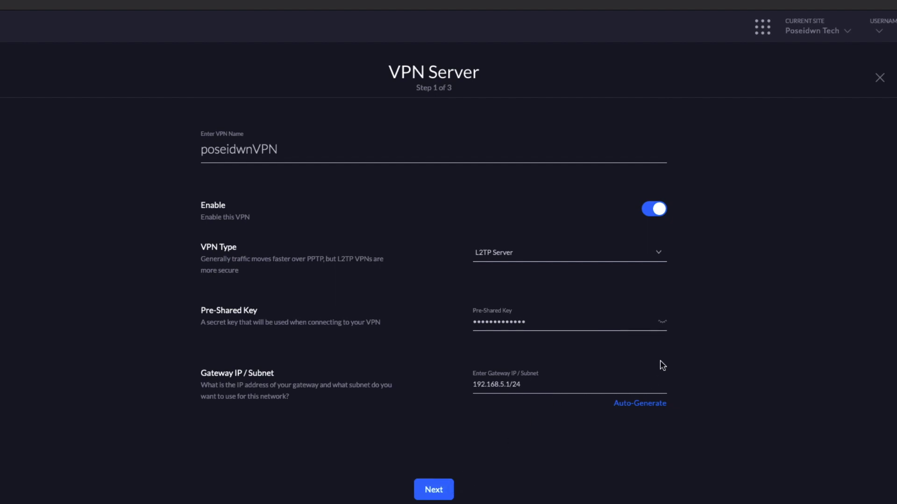
pyautogui.click(663, 323)
pyautogui.click(663, 323)
# On the DHCP step, set manual DNS servers 8.8.8.8 and 8.8.4.4 and advance to RADIUS.
pyautogui.click(432, 491)
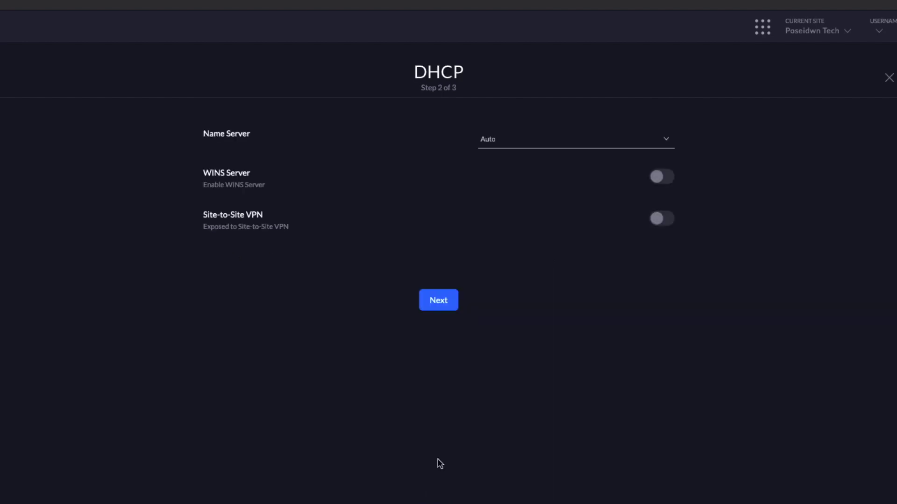
pyautogui.click(585, 140)
pyautogui.click(550, 150)
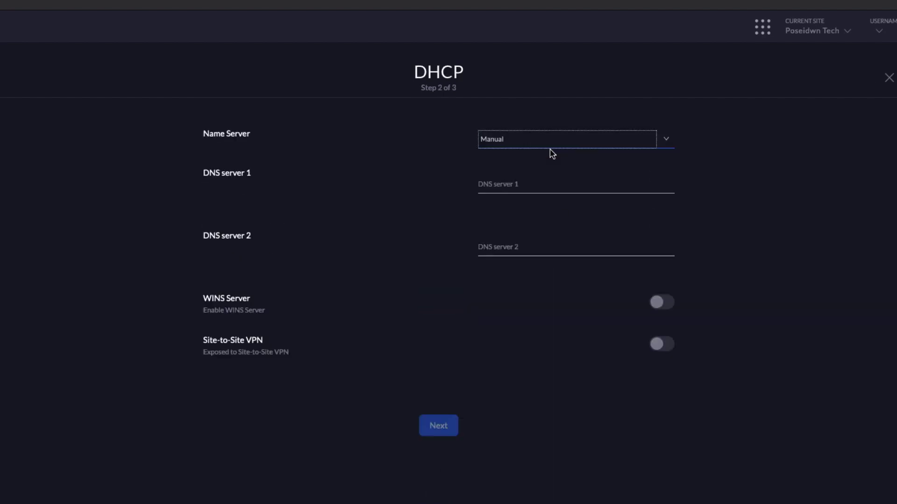
pyautogui.click(523, 179)
pyautogui.write('8.8')
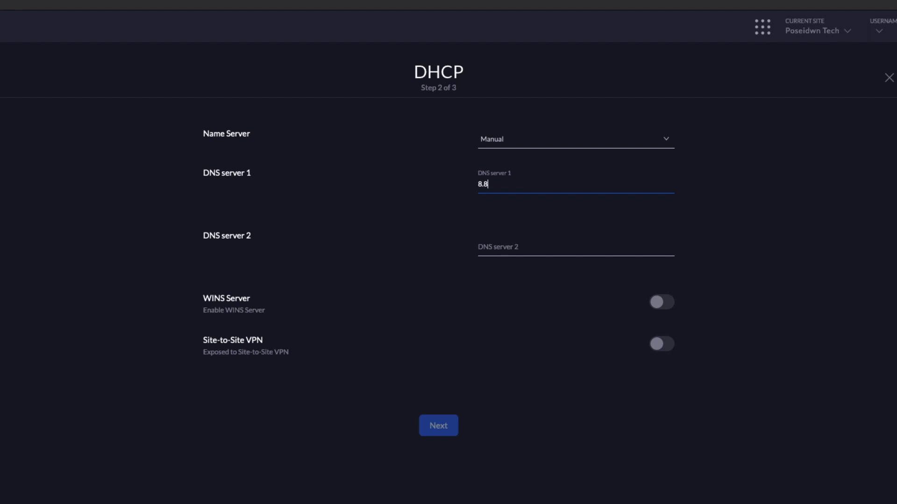
pyautogui.write('.8.8')
pyautogui.click(524, 247)
pyautogui.write('8.8')
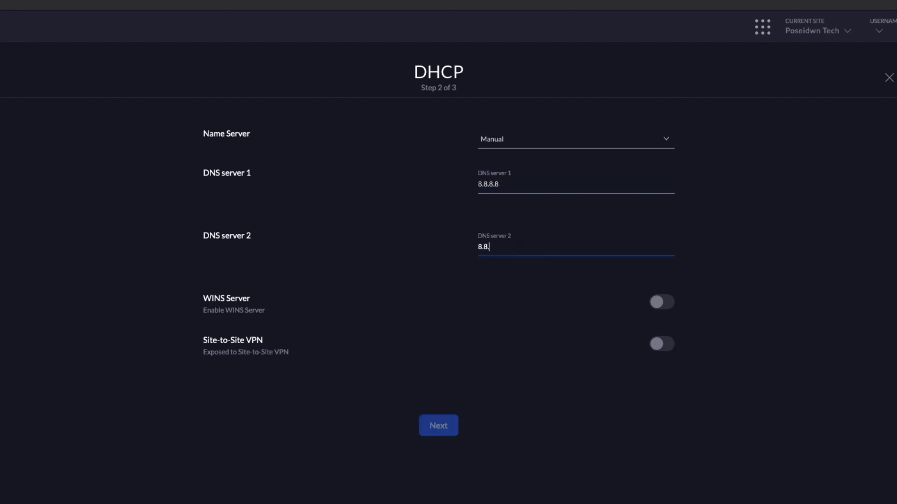
pyautogui.write('.4.4')
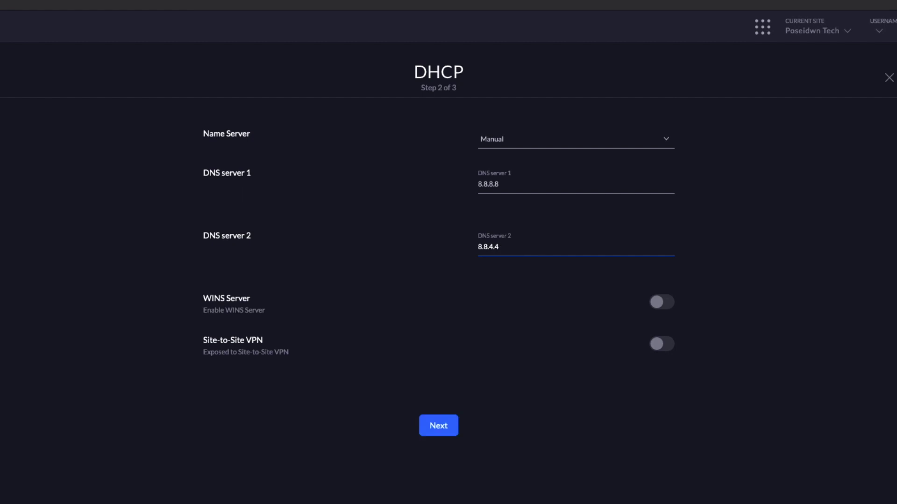
pyautogui.click(443, 427)
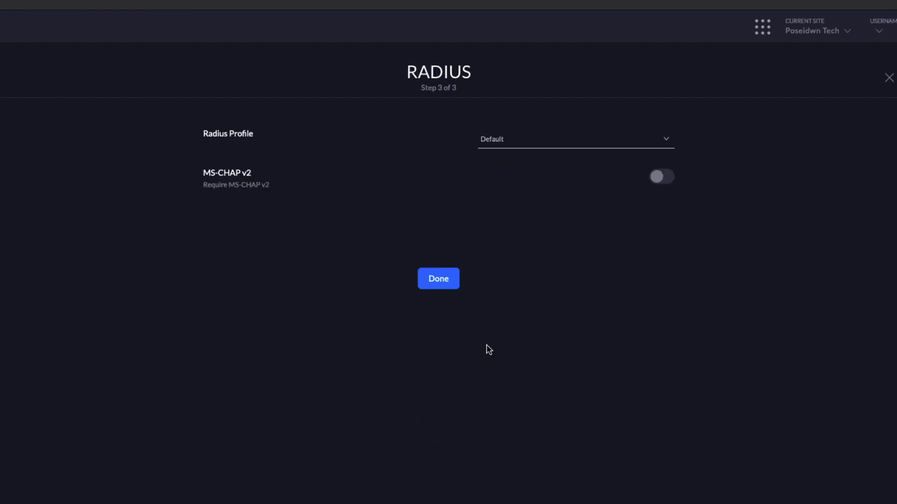
# Complete the RADIUS step so poseidwnVPN is saved as an enabled L2TP server.
pyautogui.click(441, 279)
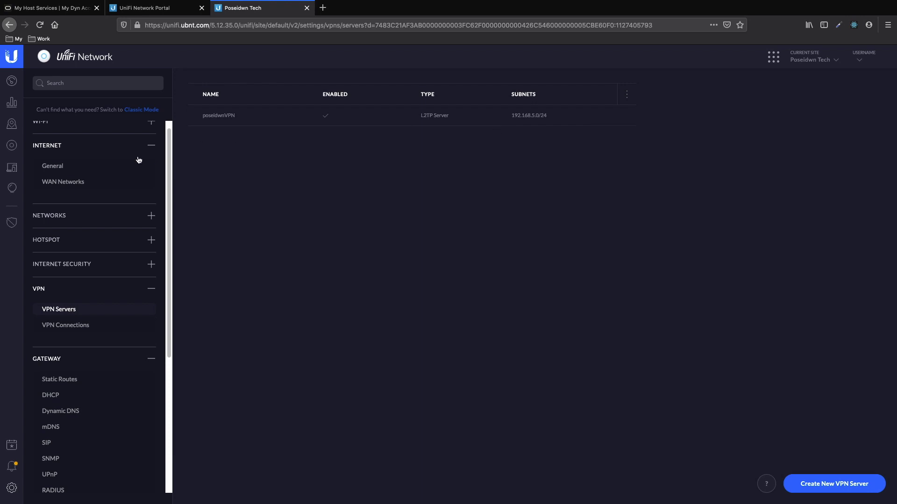
pyautogui.click(55, 218)
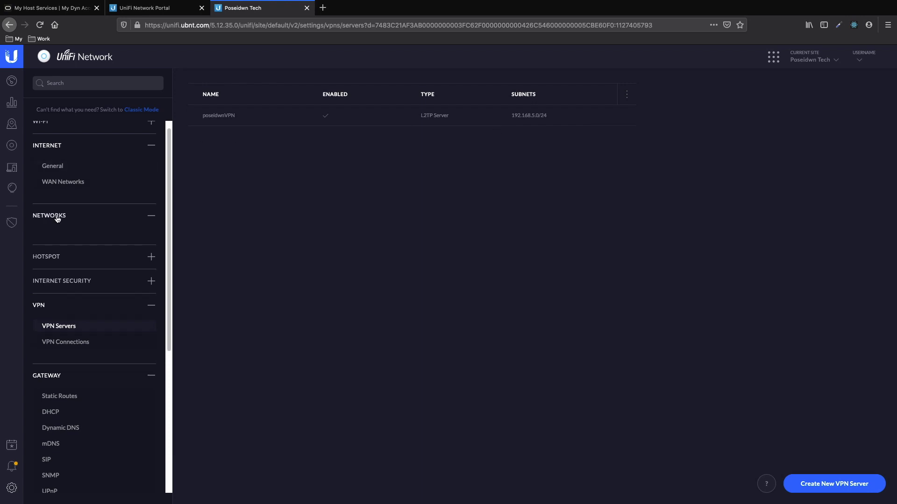
# Review the local networks and their VLAN IDs, then go to the Gateway RADIUS settings.
pyautogui.click(72, 238)
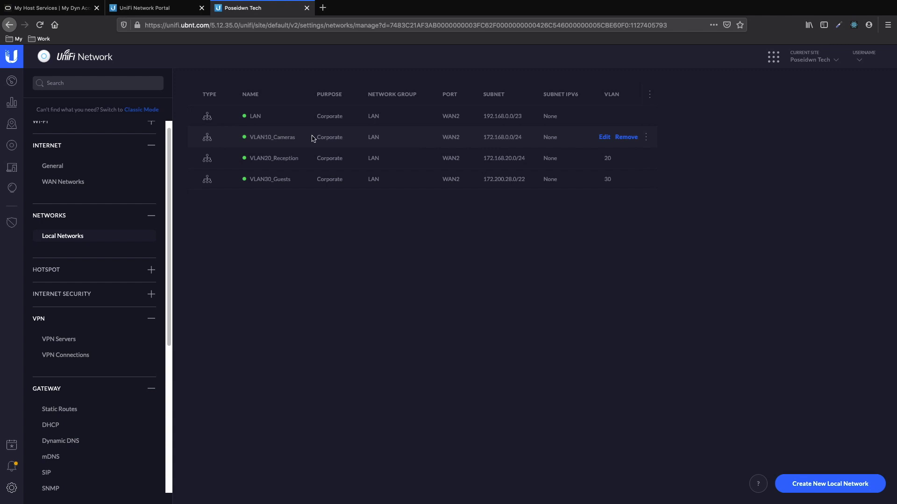
pyautogui.scroll(-5, 102, 260)
pyautogui.click(53, 285)
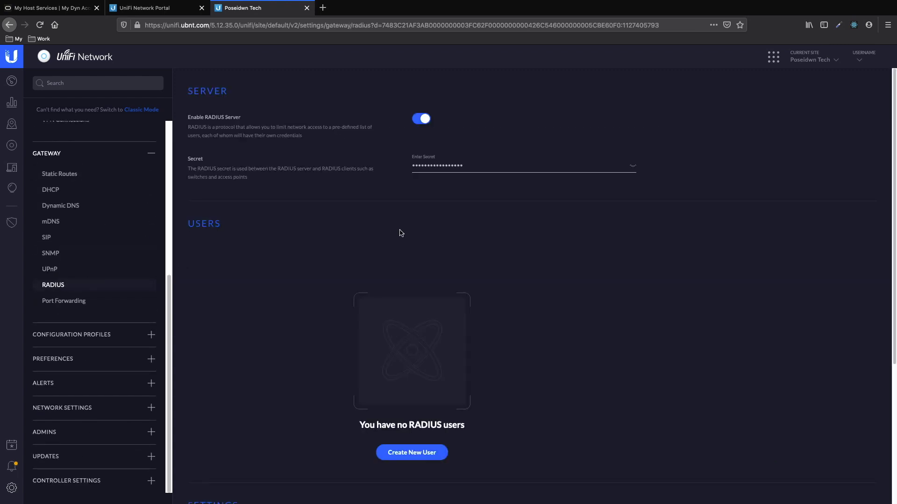
# Start a new RADIUS user with a username, a password and VLAN ID 10.
pyautogui.click(418, 454)
pyautogui.write('p')
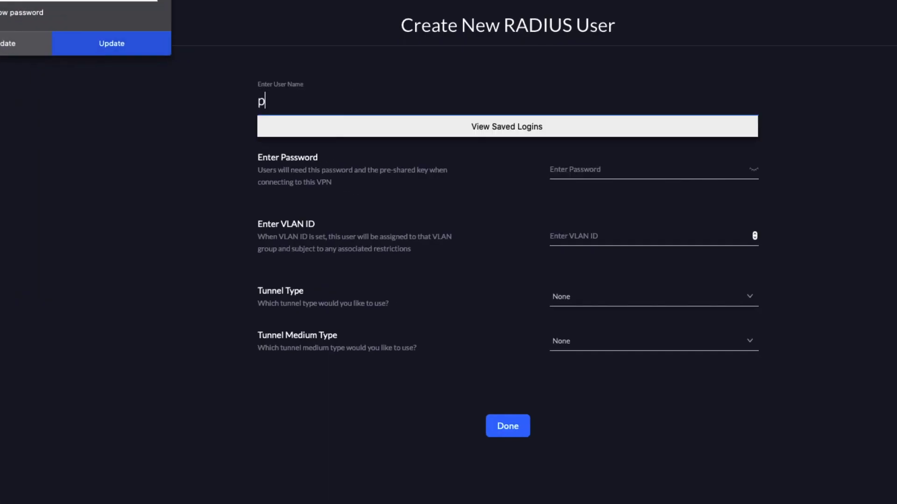
pyautogui.write('oseidwn')
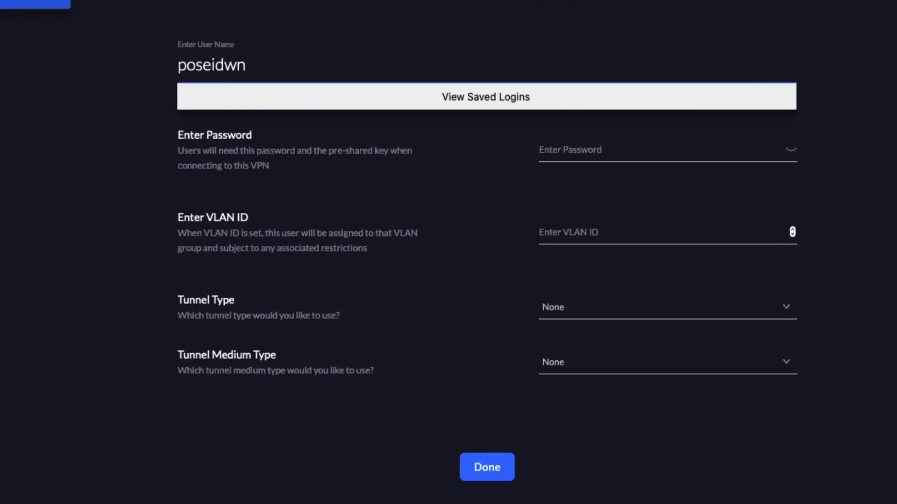
pyautogui.click(588, 153)
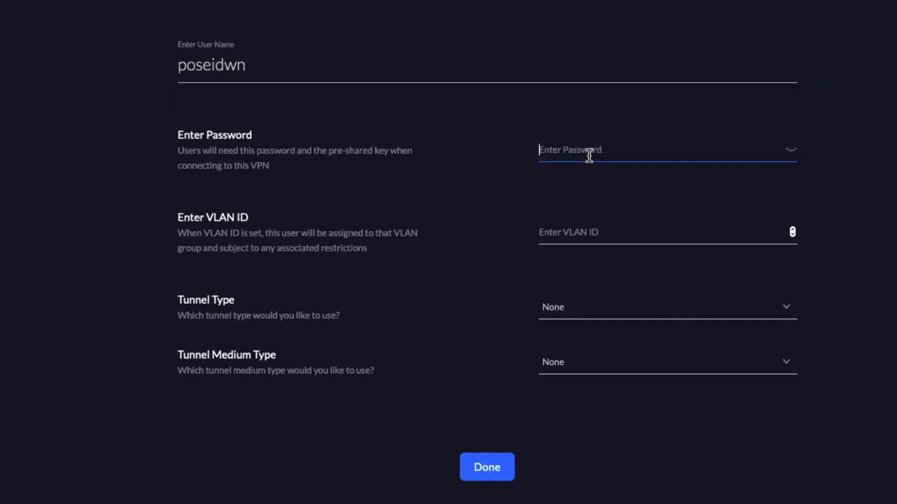
pyautogui.write('••••')
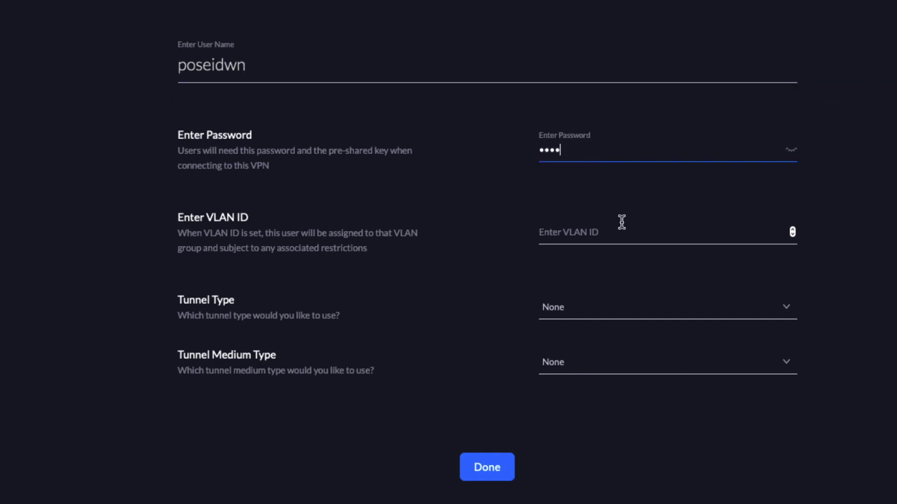
pyautogui.click(617, 225)
pyautogui.write('10')
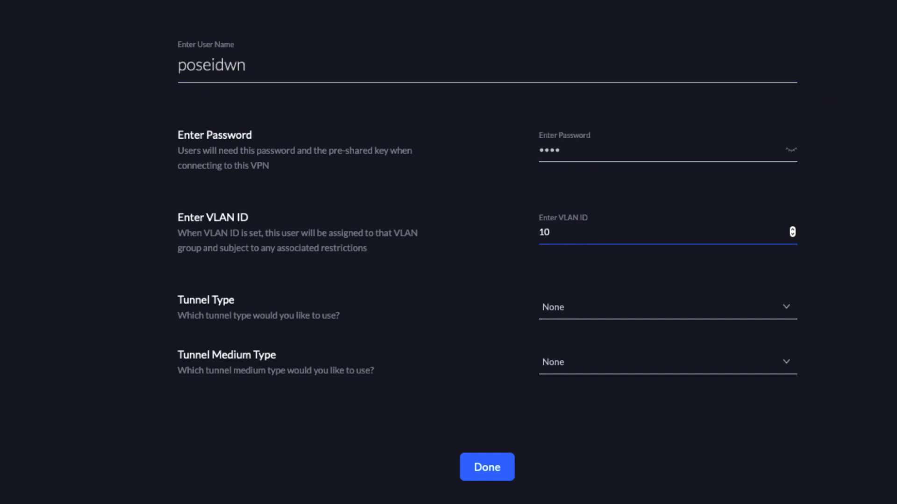
# Set the user's tunnel type to 3 - L2TP and tunnel medium type to 1 - IPv4.
pyautogui.click(592, 308)
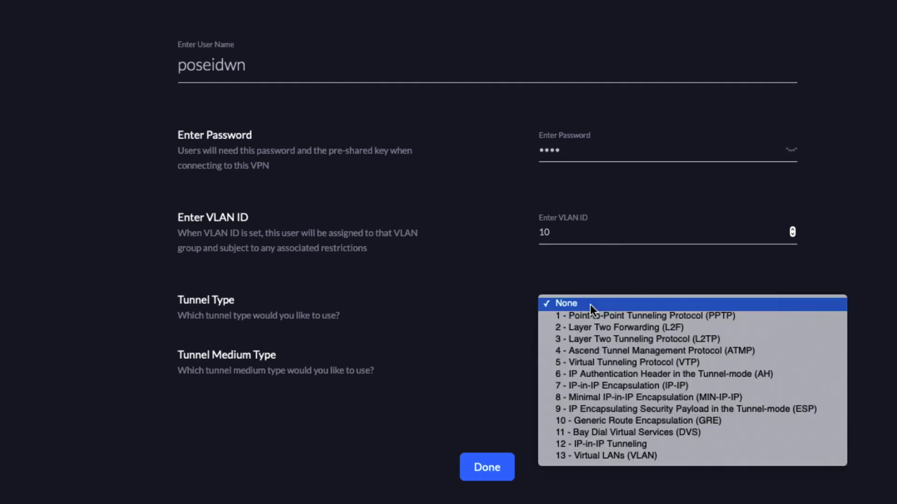
pyautogui.click(677, 344)
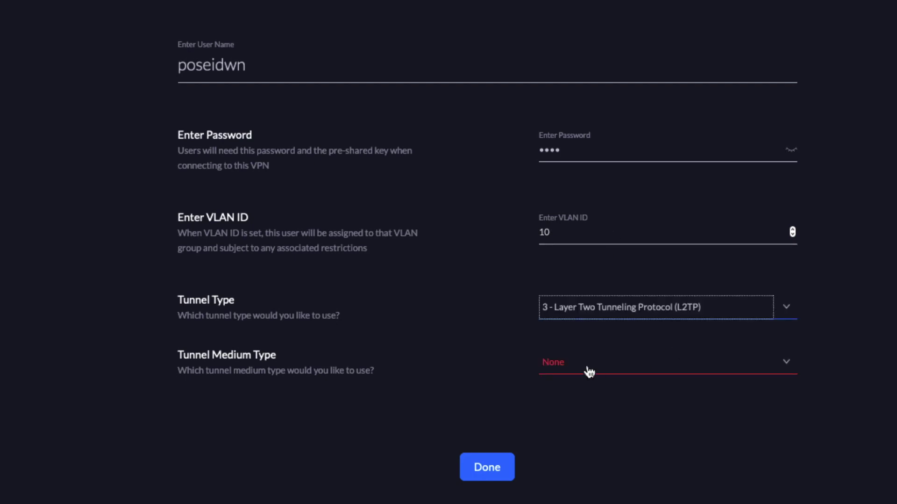
pyautogui.click(586, 364)
pyautogui.click(582, 372)
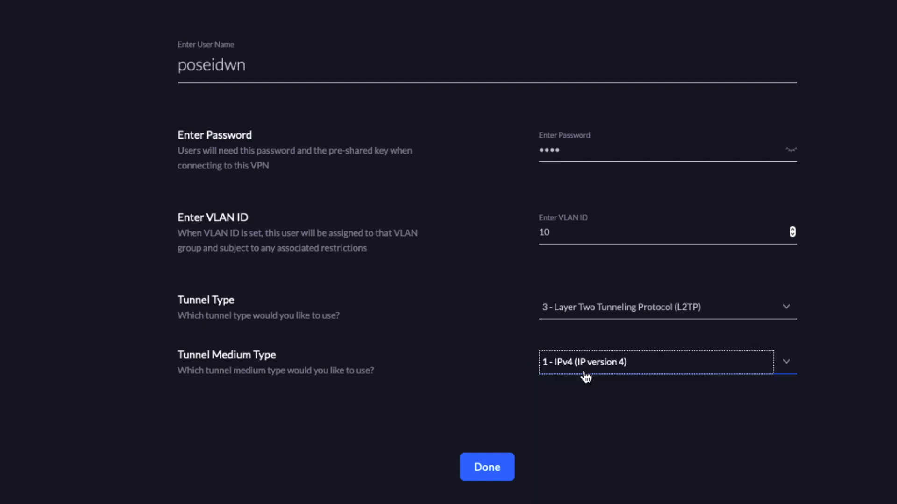